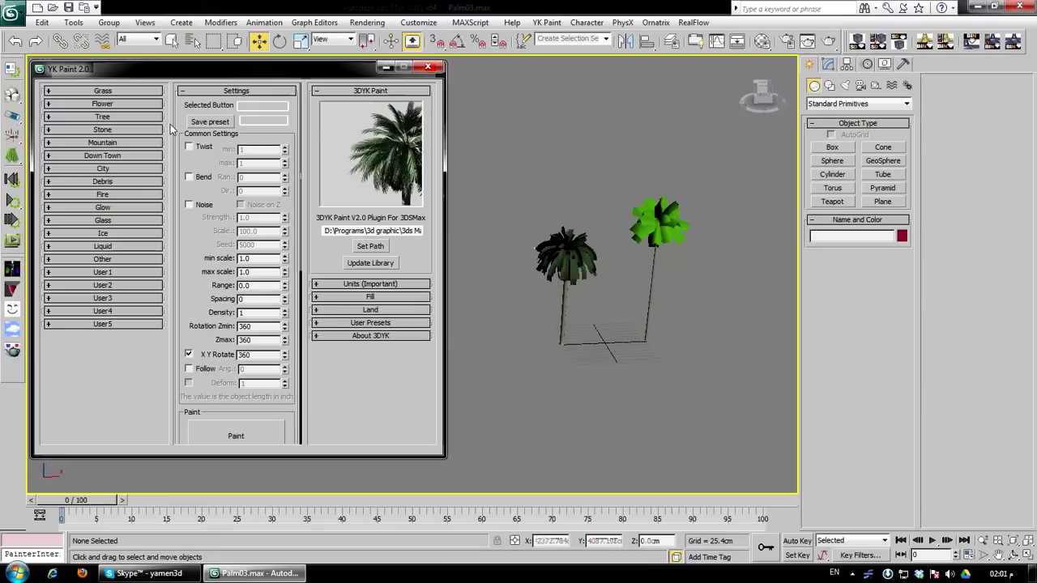
Enable Bend in the common paint settings with a random value of 46 and a direction of 360
{"action": "left_click", "coordinate": [570, 267]}
{"action": "left_click", "coordinate": [521, 249]}
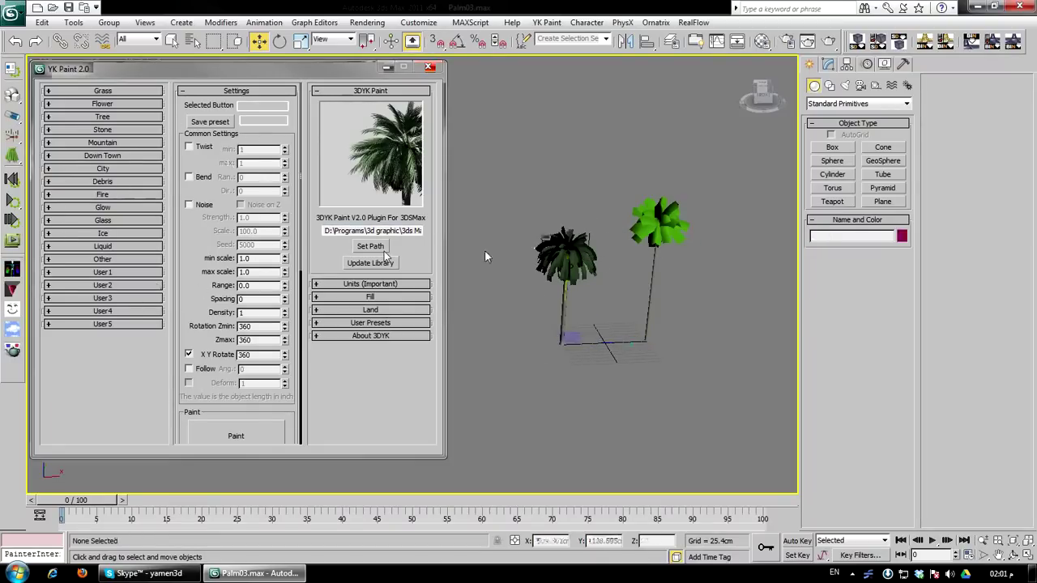
{"action": "left_click", "coordinate": [191, 179]}
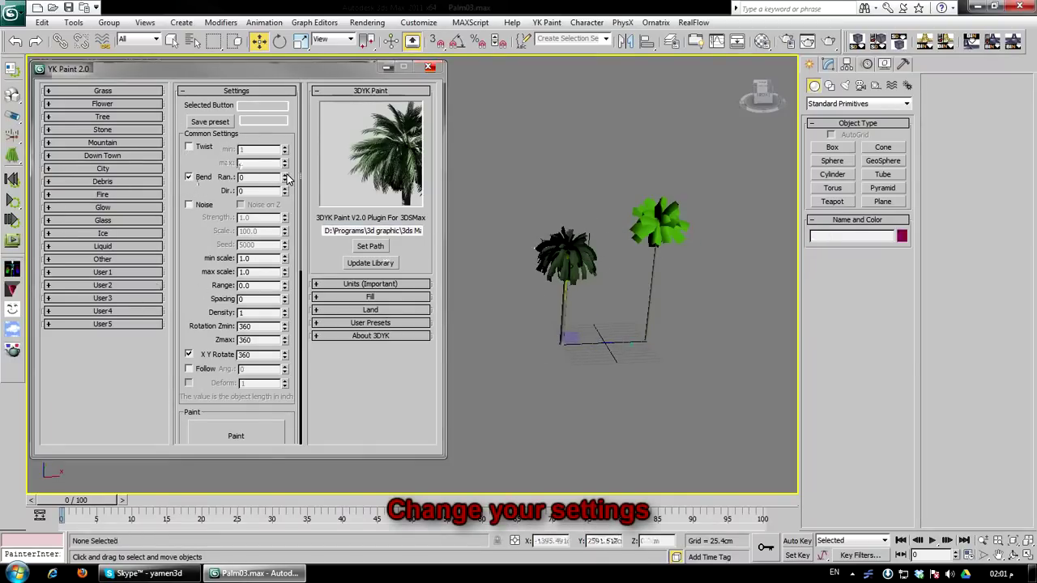
{"action": "left_click_drag", "start_coordinate": [286, 145], "coordinate": [284, 4]}
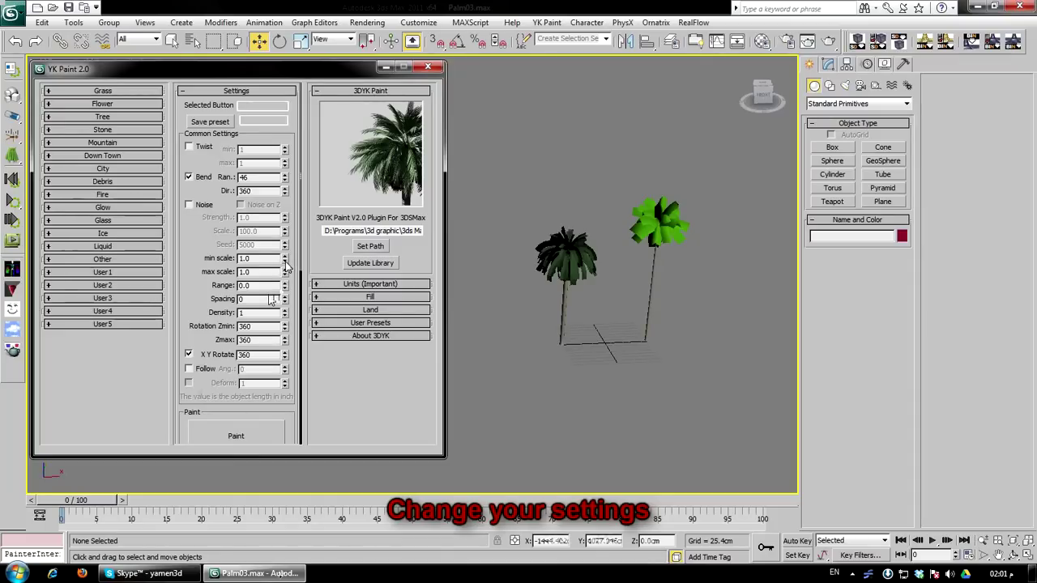
Set the minimum scale to 0.6, maximum scale to 1.4, range to 12.7 and spacing to 7
{"action": "left_click", "coordinate": [285, 271]}
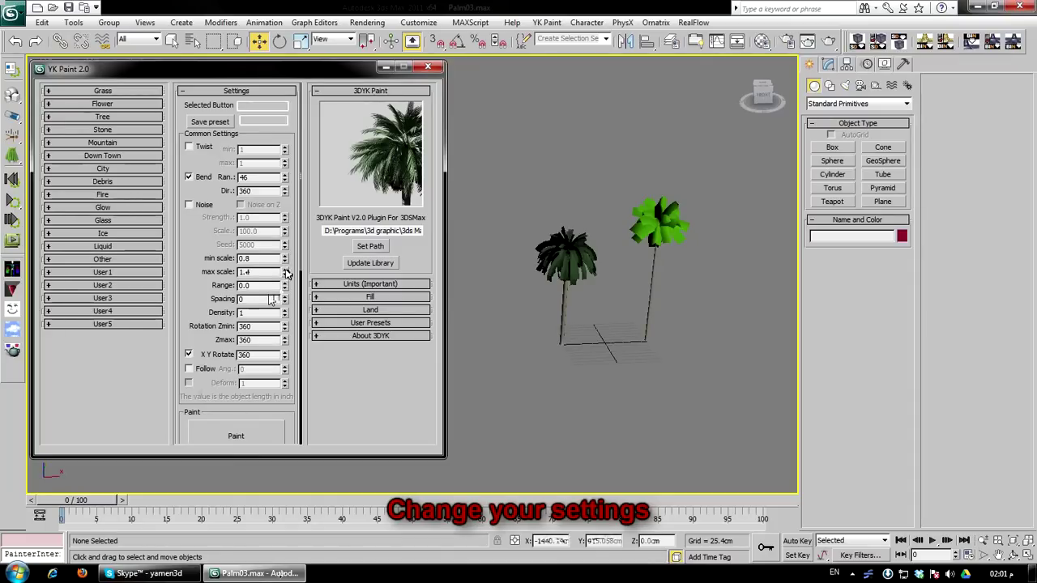
{"action": "left_click", "coordinate": [285, 261]}
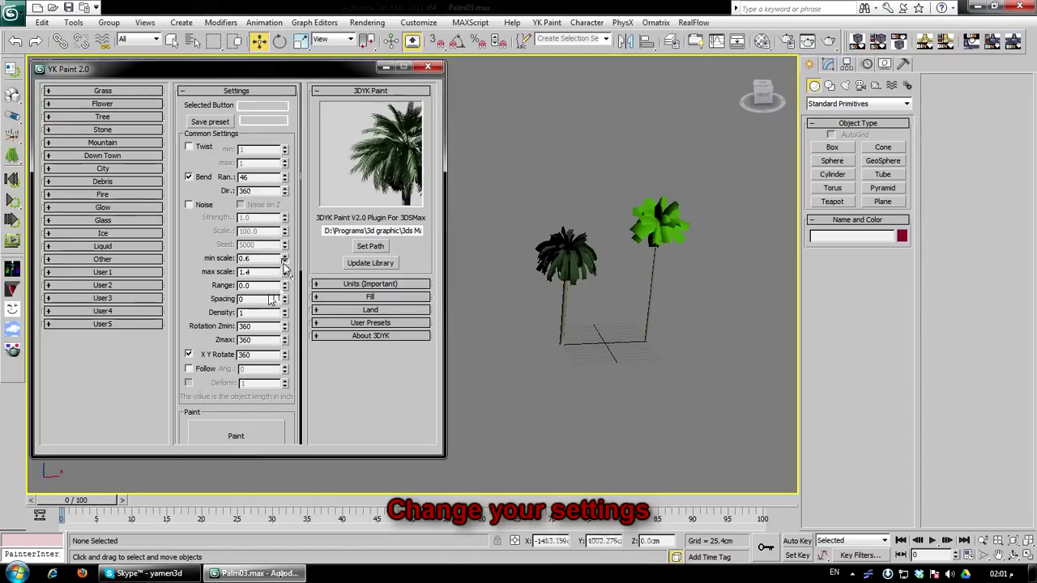
{"action": "left_click_drag", "start_coordinate": [284, 286], "coordinate": [283, 168]}
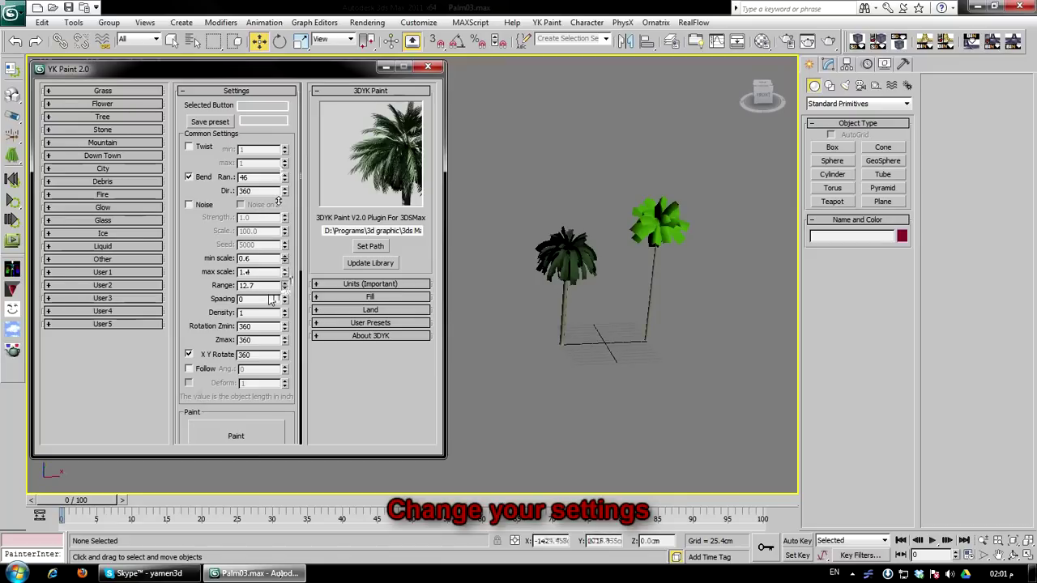
{"action": "left_click", "coordinate": [285, 296]}
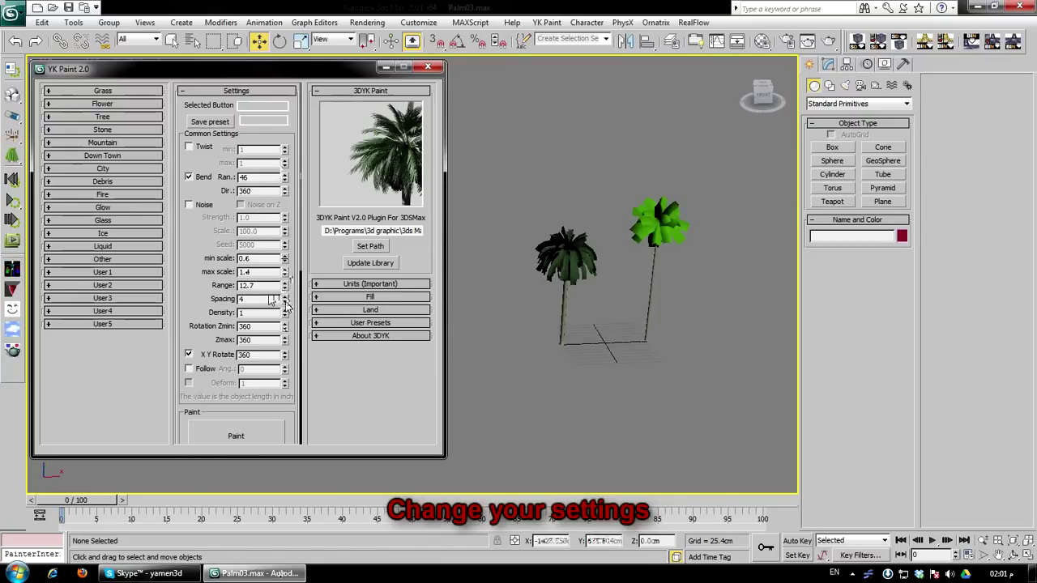
{"action": "left_click", "coordinate": [285, 298]}
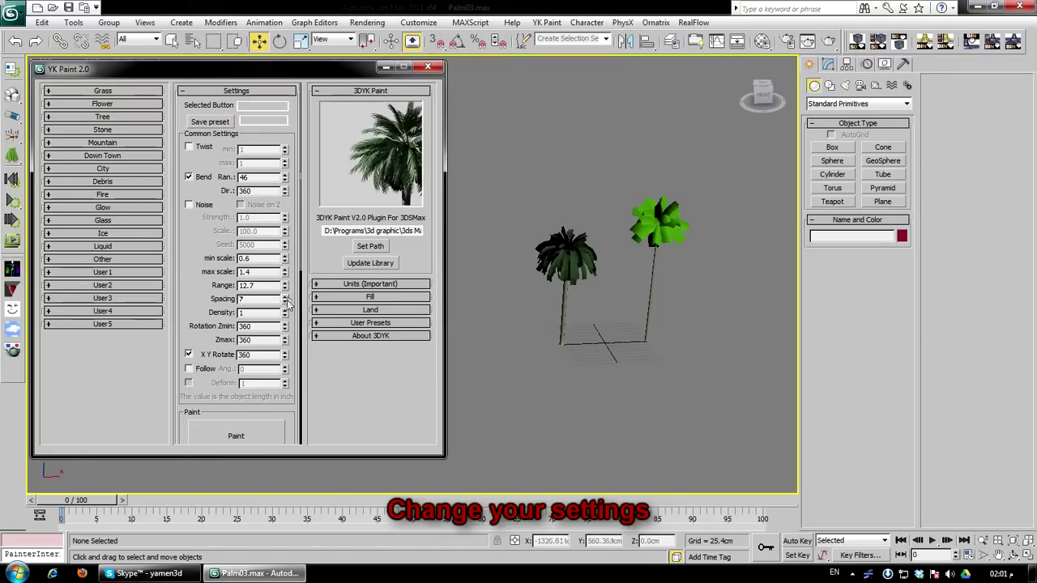
Set the paint mode to Brush, enable Stand still and set the result to Do Nothing
{"action": "scroll", "coordinate": [212, 270], "scroll_direction": "down", "scroll_amount": 5}
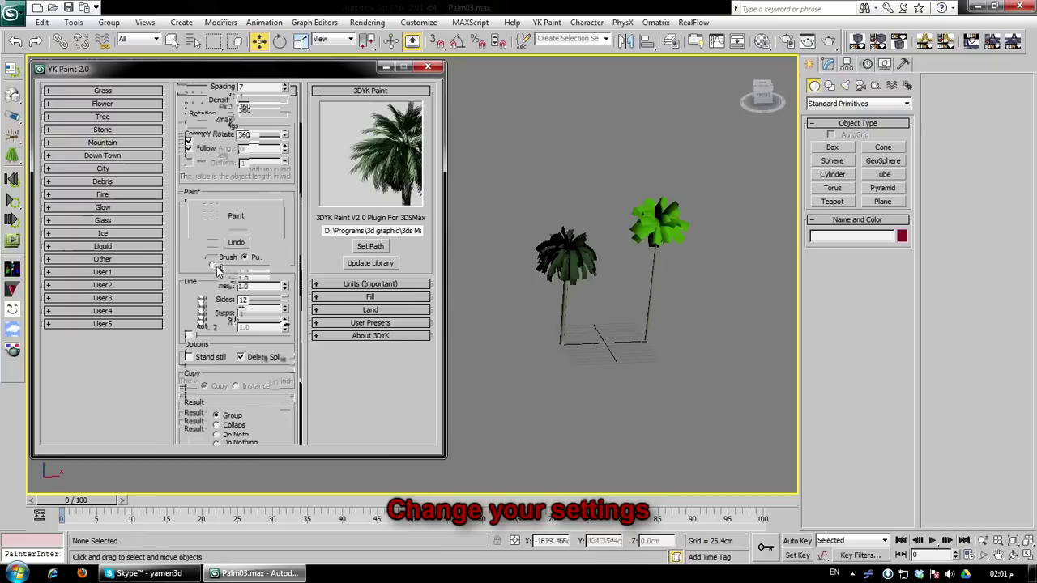
{"action": "left_click_drag", "start_coordinate": [197, 267], "coordinate": [199, 265]}
{"action": "scroll", "coordinate": [199, 267], "scroll_direction": "down", "scroll_amount": 2}
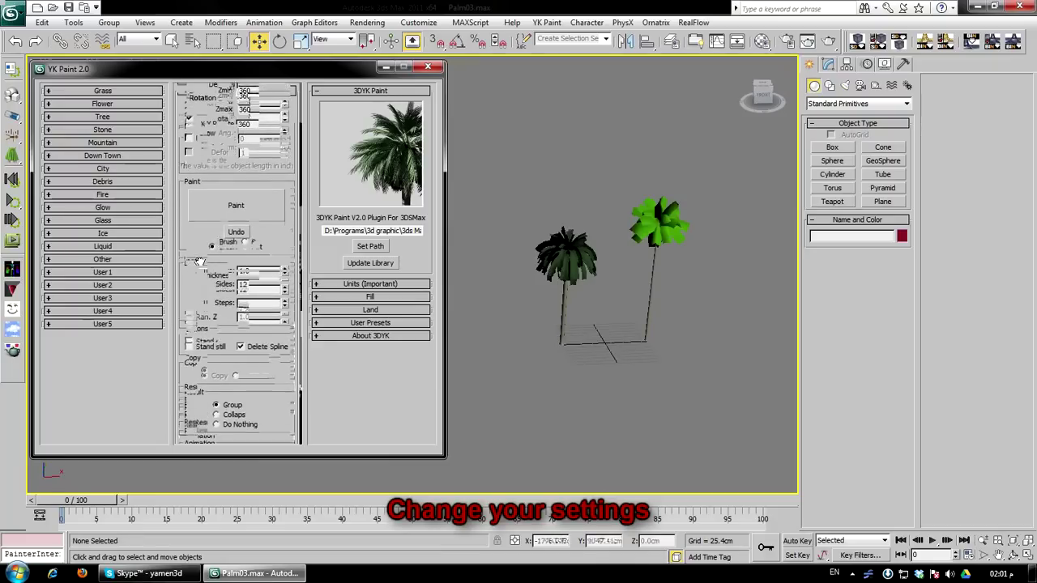
{"action": "scroll", "coordinate": [196, 289], "scroll_direction": "down", "scroll_amount": 5}
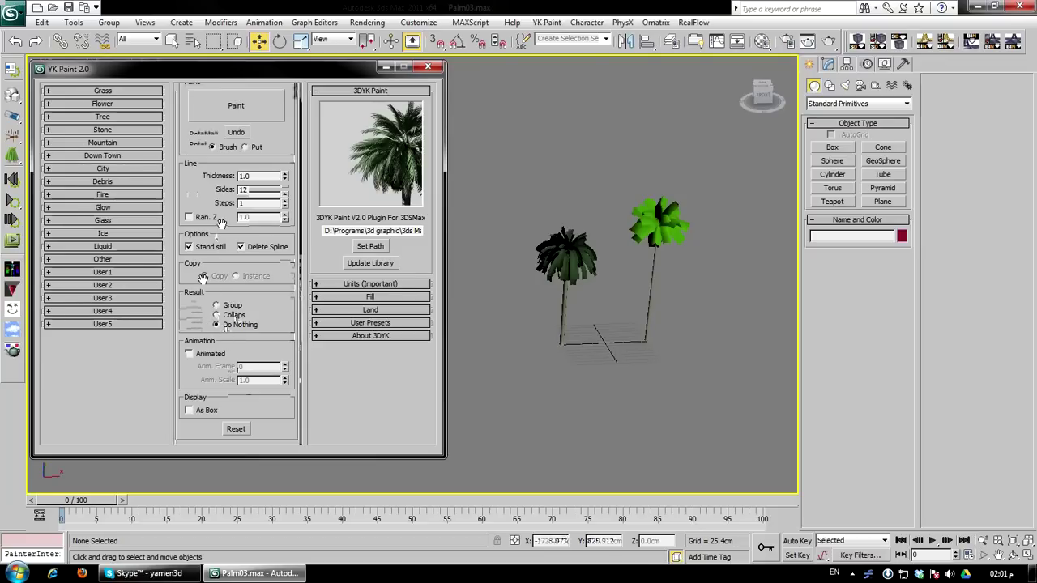
Save the current paint settings as a preset on the dark palm and on the bright green palm
{"action": "left_click", "coordinate": [545, 253]}
{"action": "scroll", "coordinate": [181, 150], "scroll_direction": "up", "scroll_amount": 10}
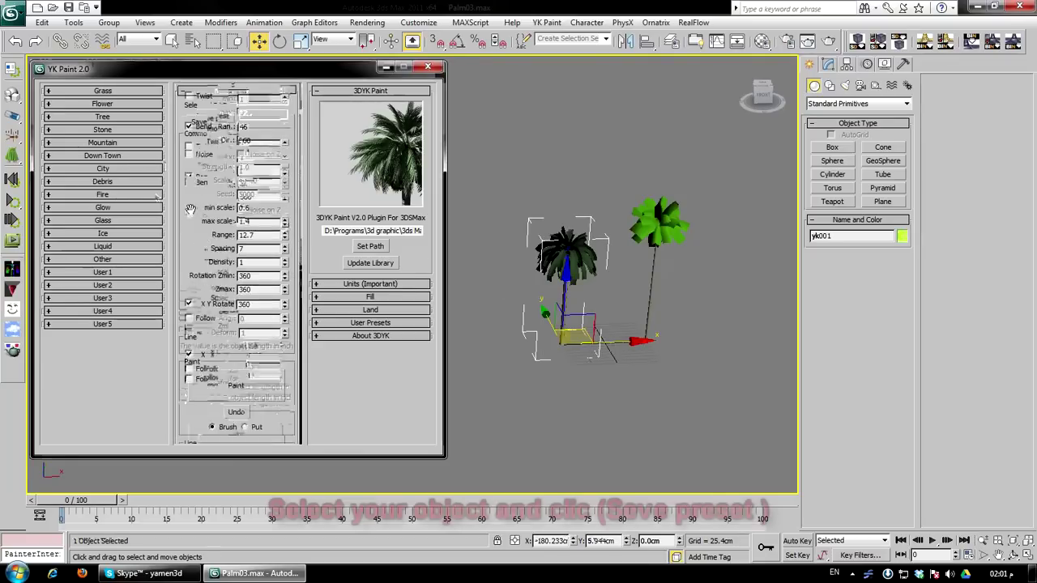
{"action": "left_click", "coordinate": [211, 123]}
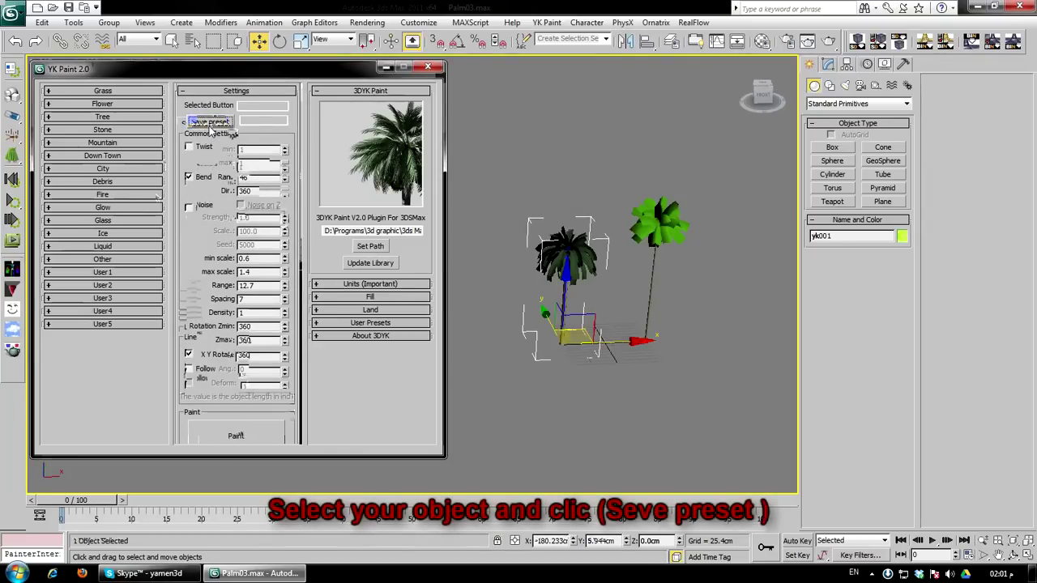
{"action": "left_click", "coordinate": [669, 227]}
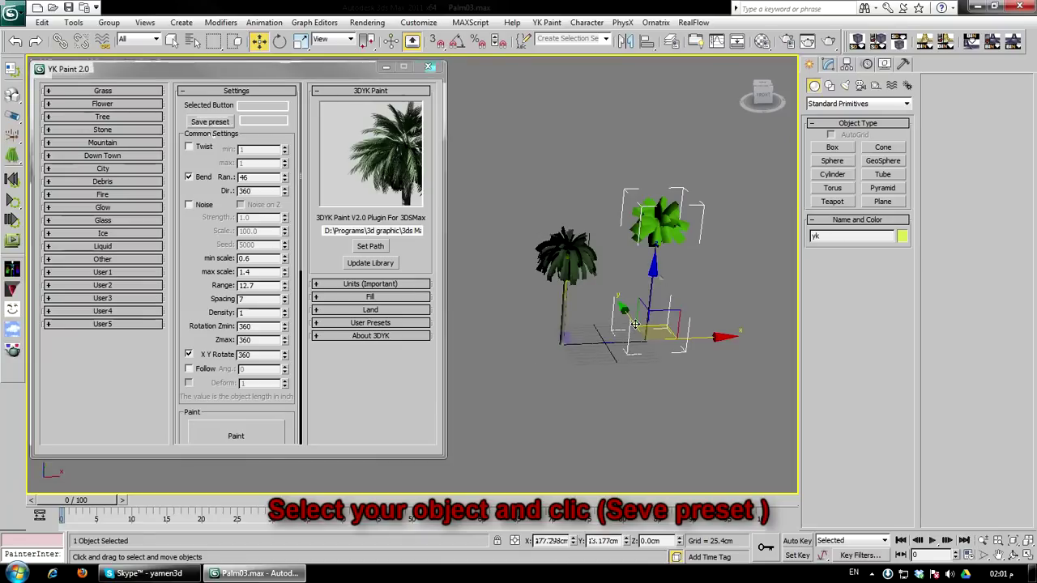
{"action": "left_click", "coordinate": [219, 122]}
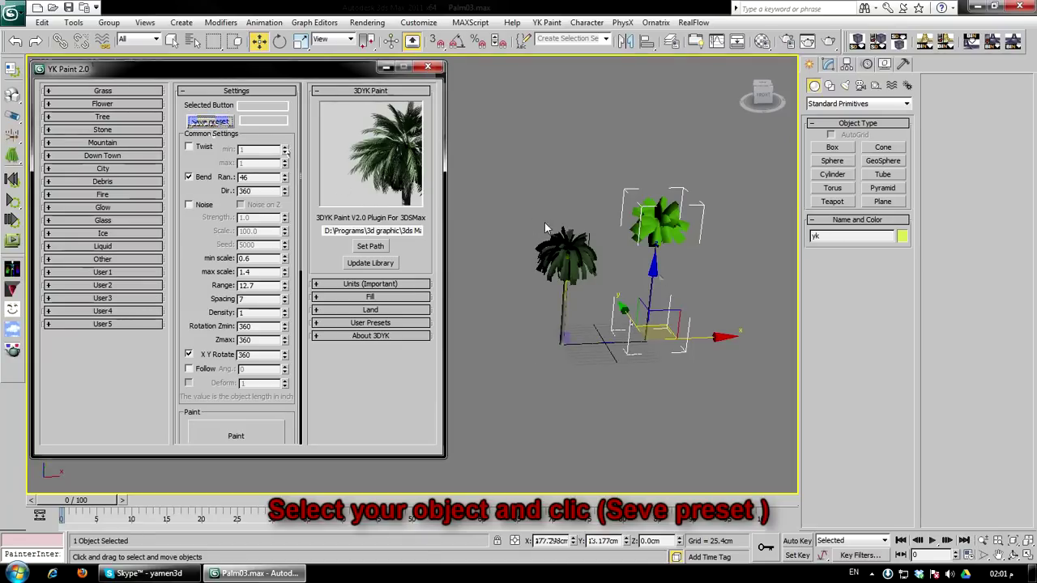
Inspect the preset values stored in the dark palm's user-defined object properties, leaving them unmodified
{"action": "left_click", "coordinate": [565, 246]}
{"action": "right_click", "coordinate": [565, 246]}
{"action": "left_click", "coordinate": [597, 318]}
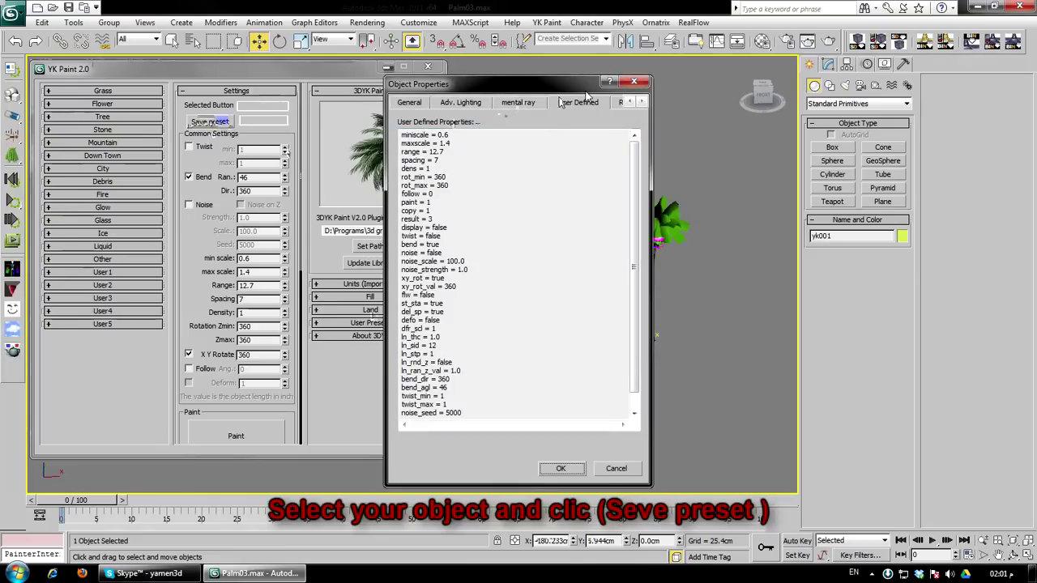
{"action": "mouse_move", "coordinate": [634, 146]}
{"action": "left_mouse_down"}
{"action": "mouse_move", "coordinate": [643, 234]}
{"action": "mouse_move", "coordinate": [646, 141]}
{"action": "left_mouse_up"}
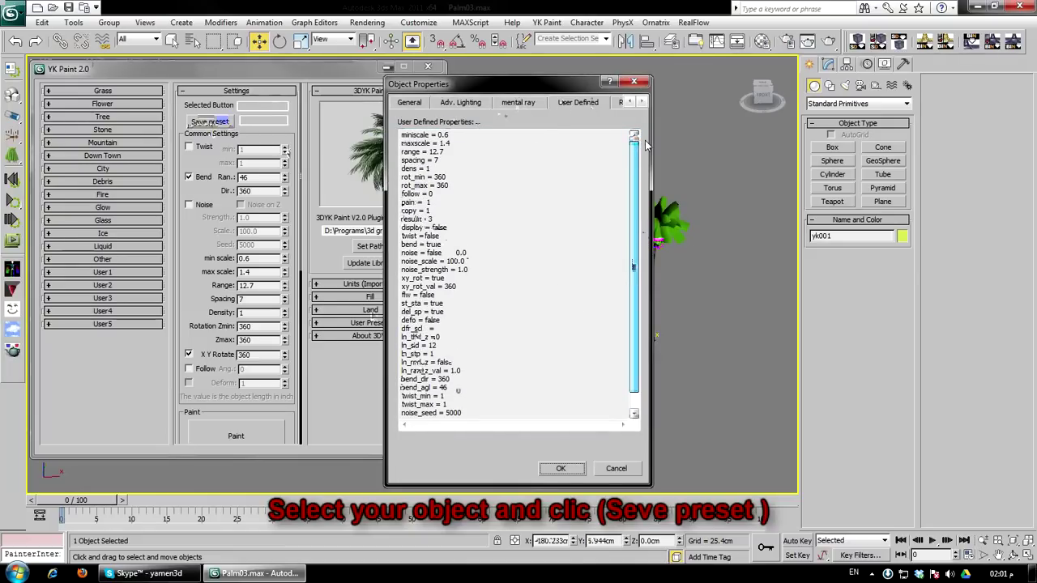
{"action": "left_click", "coordinate": [615, 469]}
Inspect the bright green palm's user-defined object properties for its stored preset, leaving them unmodified
{"action": "left_click", "coordinate": [660, 230]}
{"action": "right_click", "coordinate": [660, 230]}
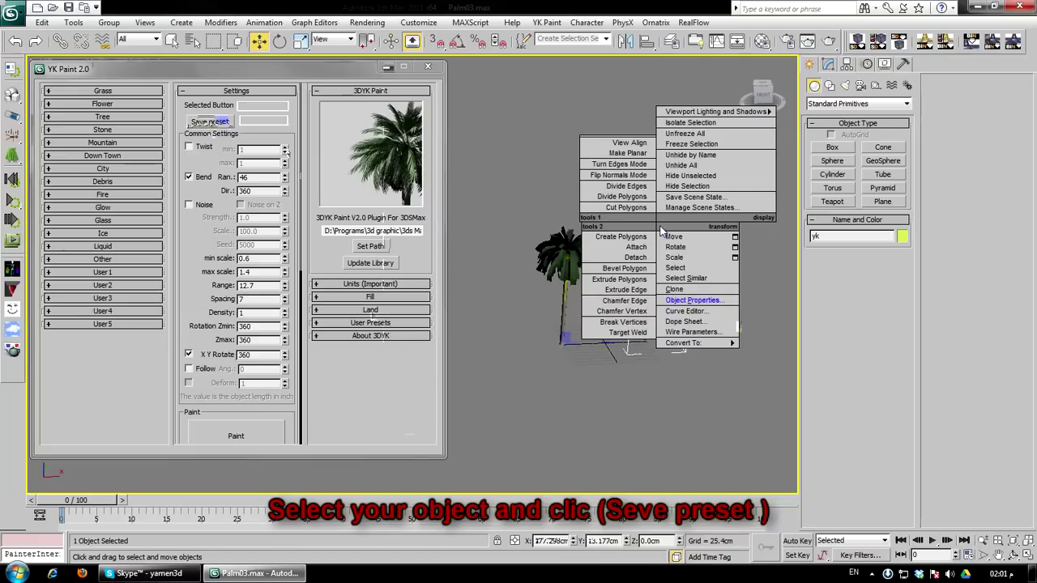
{"action": "left_click", "coordinate": [694, 301]}
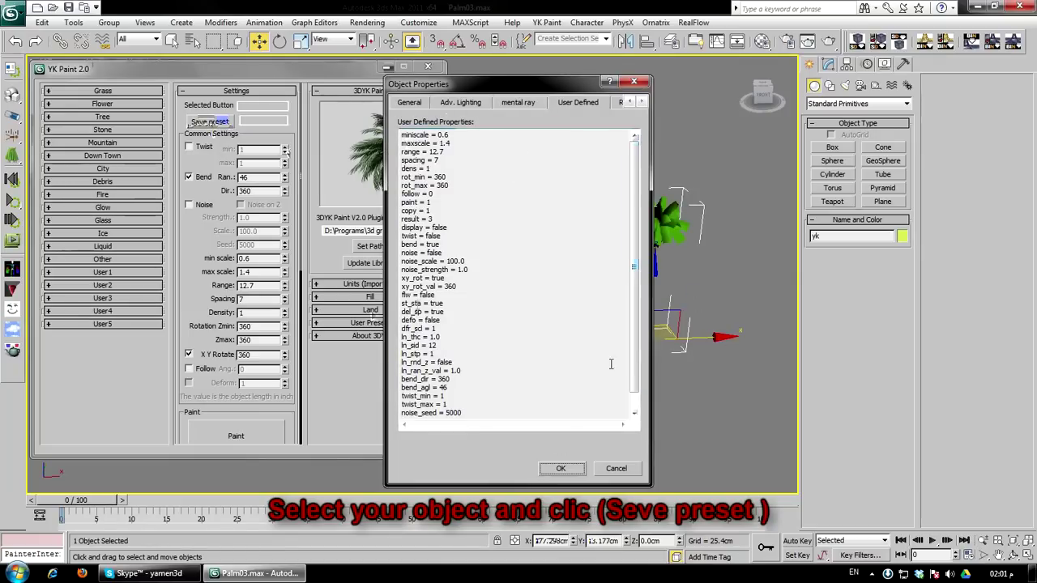
{"action": "scroll", "coordinate": [636, 275], "scroll_direction": "down", "scroll_amount": 1}
{"action": "scroll", "coordinate": [636, 275], "scroll_direction": "up", "scroll_amount": 1}
{"action": "left_click", "coordinate": [628, 467]}
{"action": "left_click", "coordinate": [696, 422]}
Select both palms and save the scene as treetest in the 3dyk Library's lib\User1 folder
{"action": "left_click_drag", "start_coordinate": [744, 165], "coordinate": [540, 392]}
{"action": "left_click", "coordinate": [12, 11]}
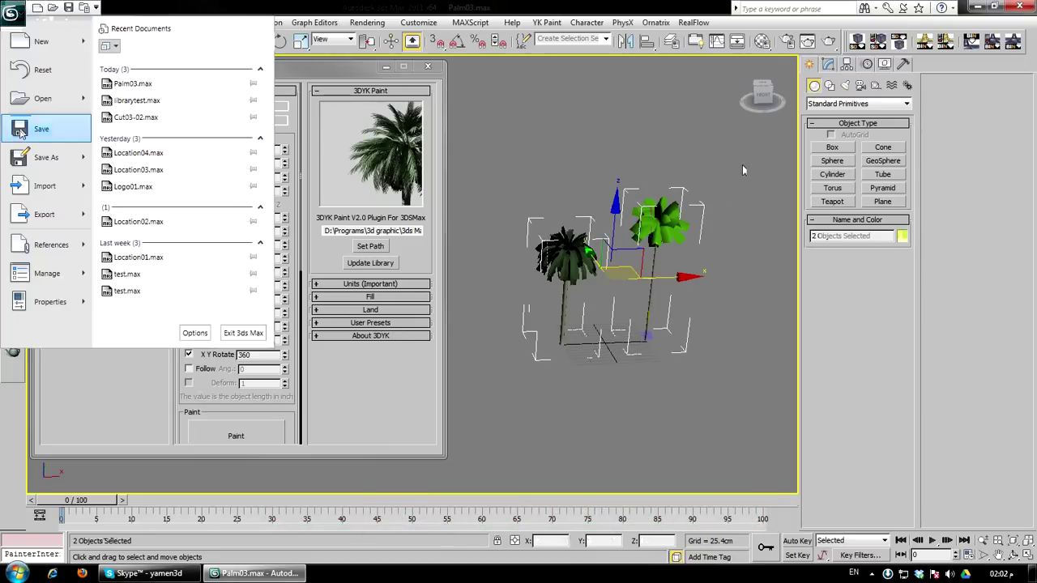
{"action": "left_click", "coordinate": [37, 158]}
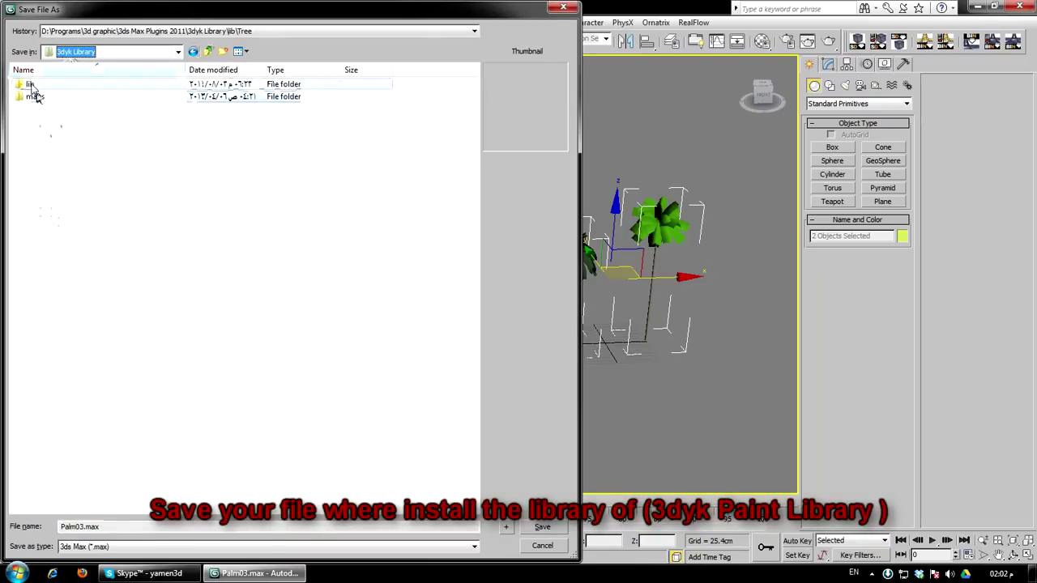
{"action": "double_click", "coordinate": [31, 84]}
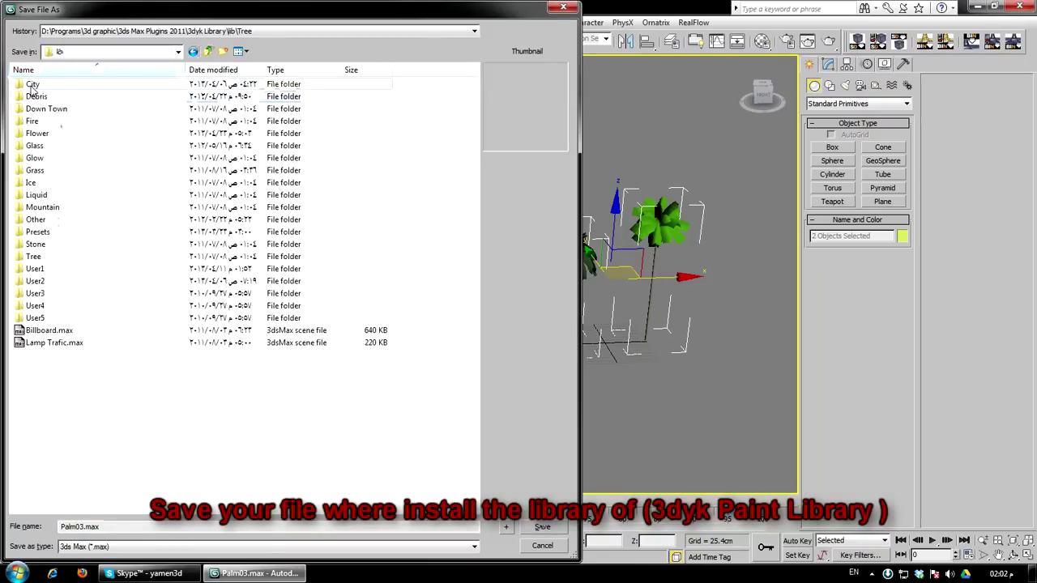
{"action": "double_click", "coordinate": [35, 270]}
{"action": "double_click", "coordinate": [103, 526]}
{"action": "type", "text": "tr[ etest"}
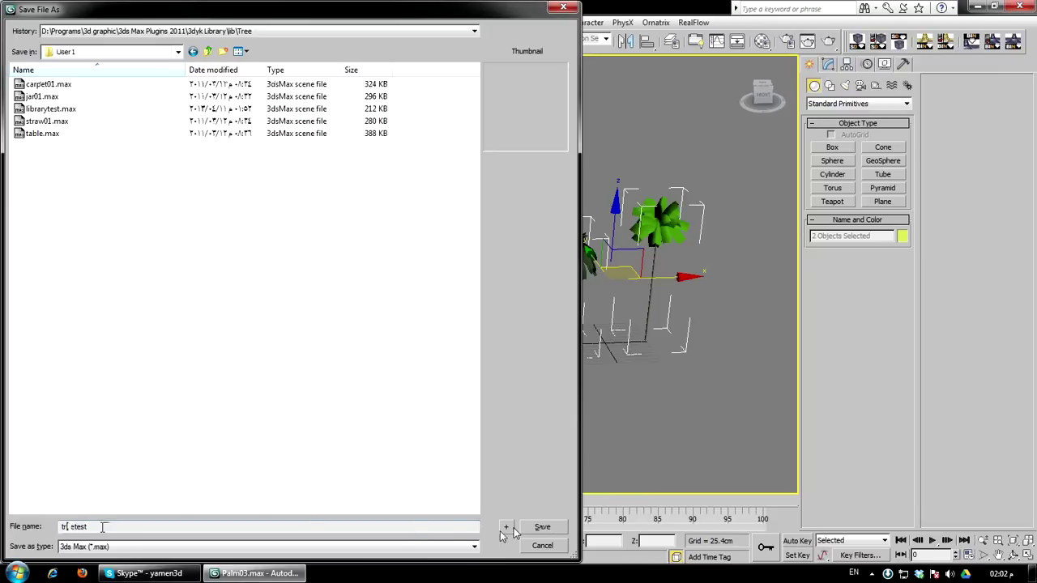
{"action": "type", "text": "eetest"}
{"action": "left_click", "coordinate": [542, 527]}
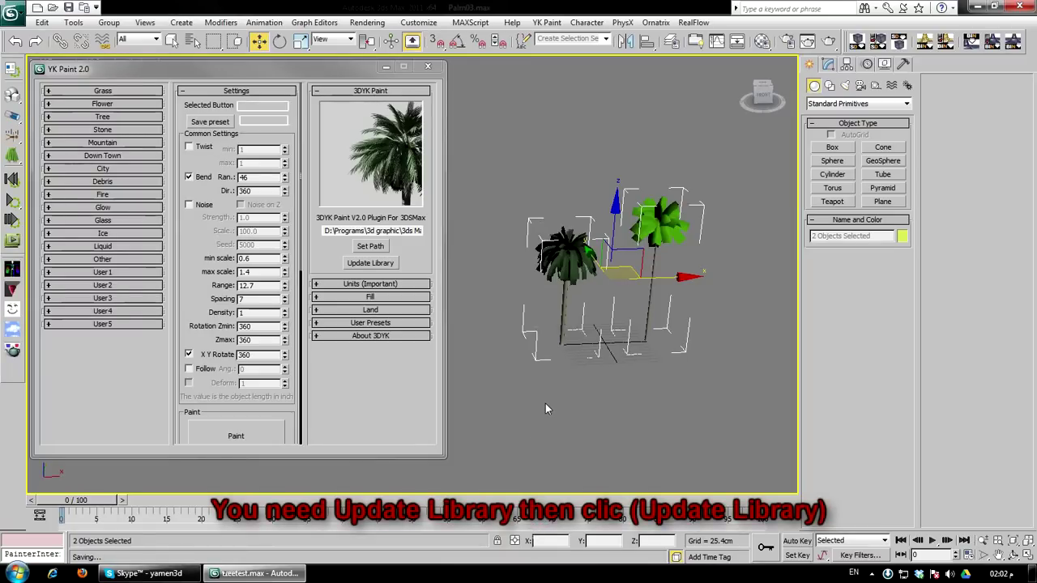
Update the paint library, restart YK Paint and place its window clear of the palms
{"action": "left_click", "coordinate": [382, 267]}
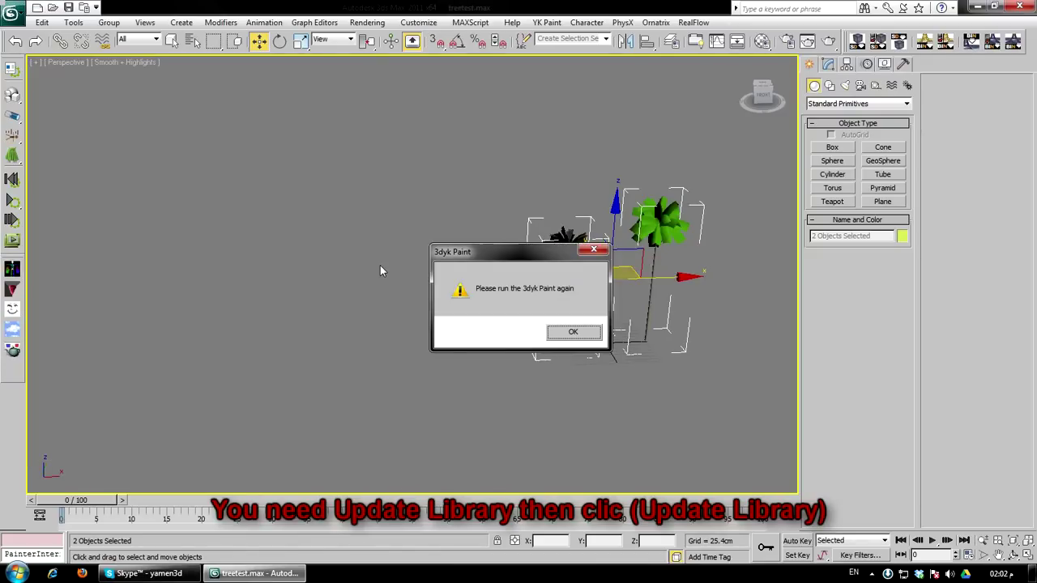
{"action": "left_click", "coordinate": [576, 333]}
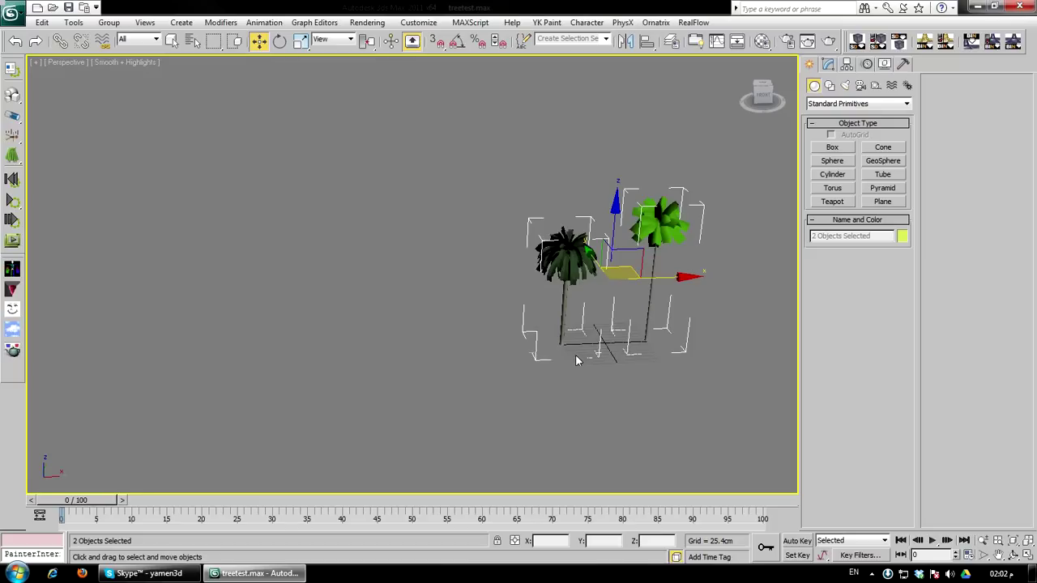
{"action": "left_click", "coordinate": [548, 23]}
{"action": "left_click", "coordinate": [565, 37]}
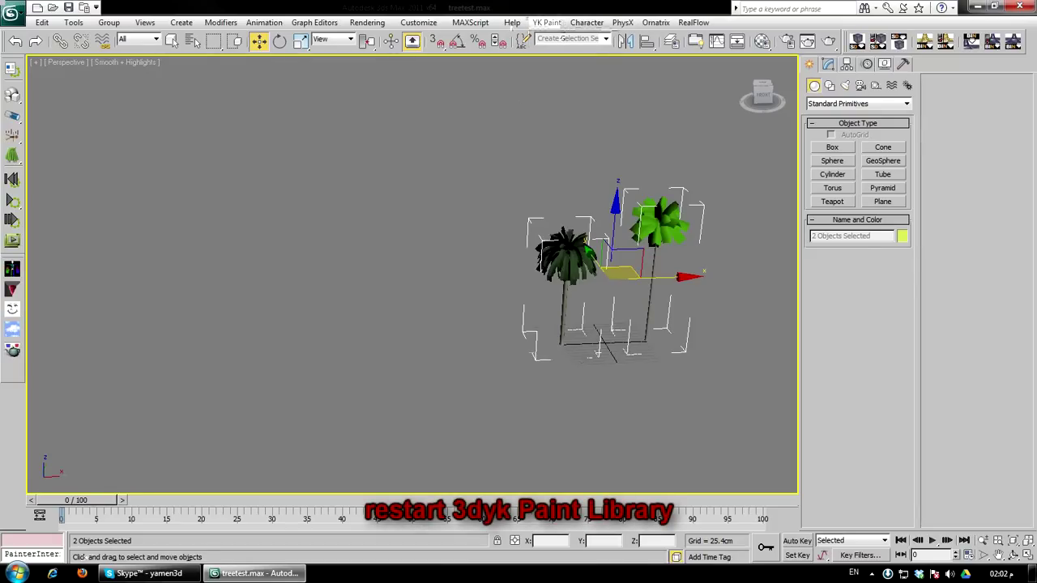
{"action": "mouse_move", "coordinate": [475, 94]}
{"action": "left_mouse_down"}
{"action": "mouse_move", "coordinate": [163, 60]}
{"action": "mouse_move", "coordinate": [198, 69]}
{"action": "left_mouse_up"}
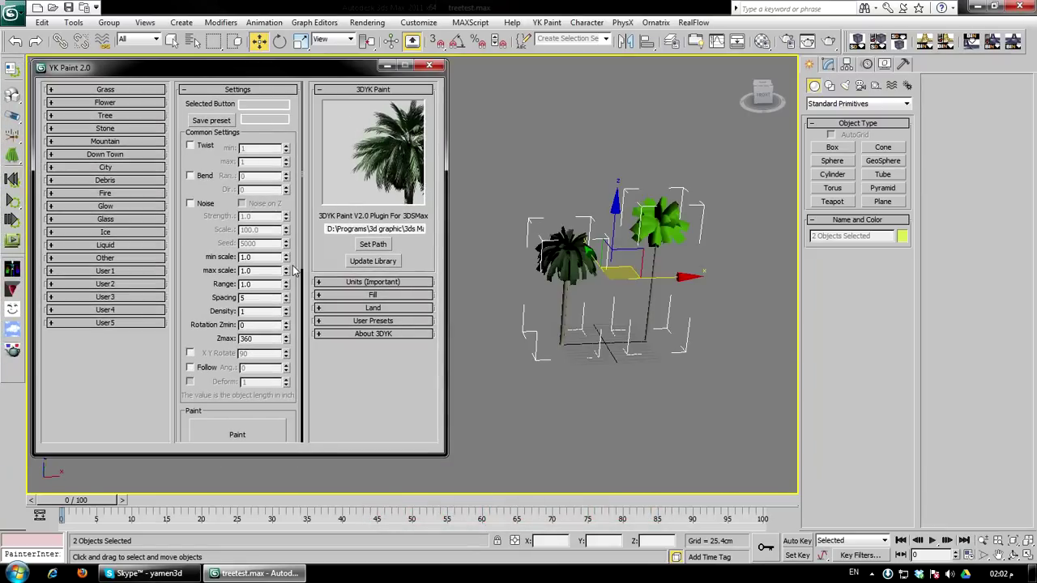
Choose the treetest object from the User1 library and paint a first stroke of palms around the grid
{"action": "left_click", "coordinate": [105, 271]}
{"action": "left_click", "coordinate": [130, 410]}
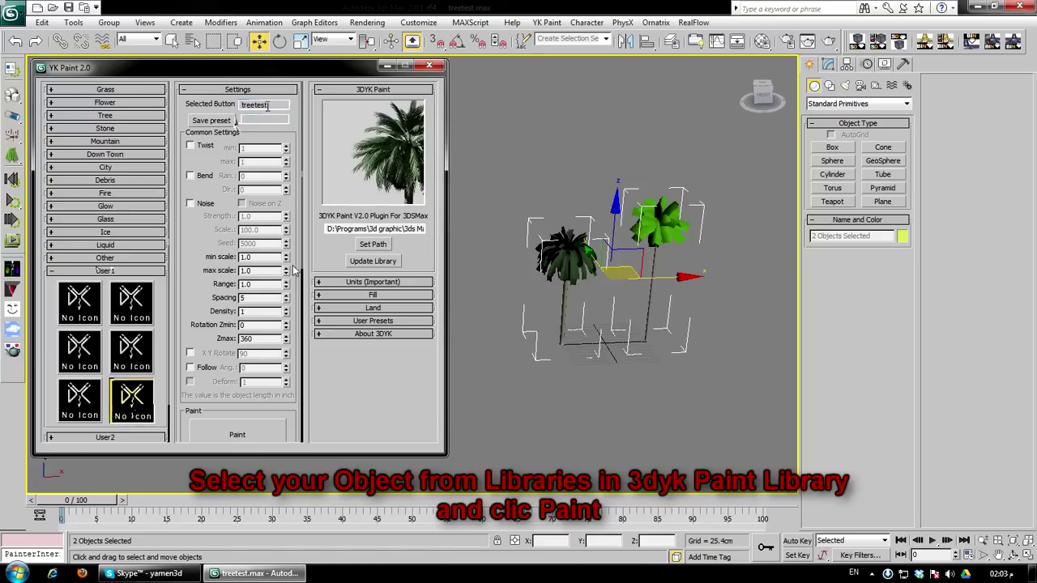
{"action": "scroll", "coordinate": [194, 290], "scroll_direction": "down", "scroll_amount": 5}
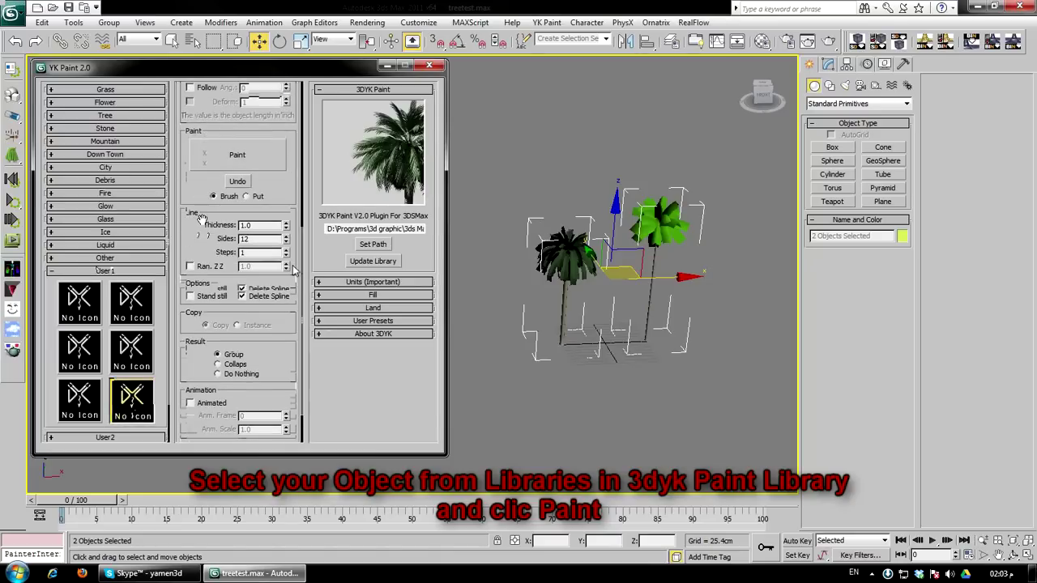
{"action": "left_click", "coordinate": [235, 156]}
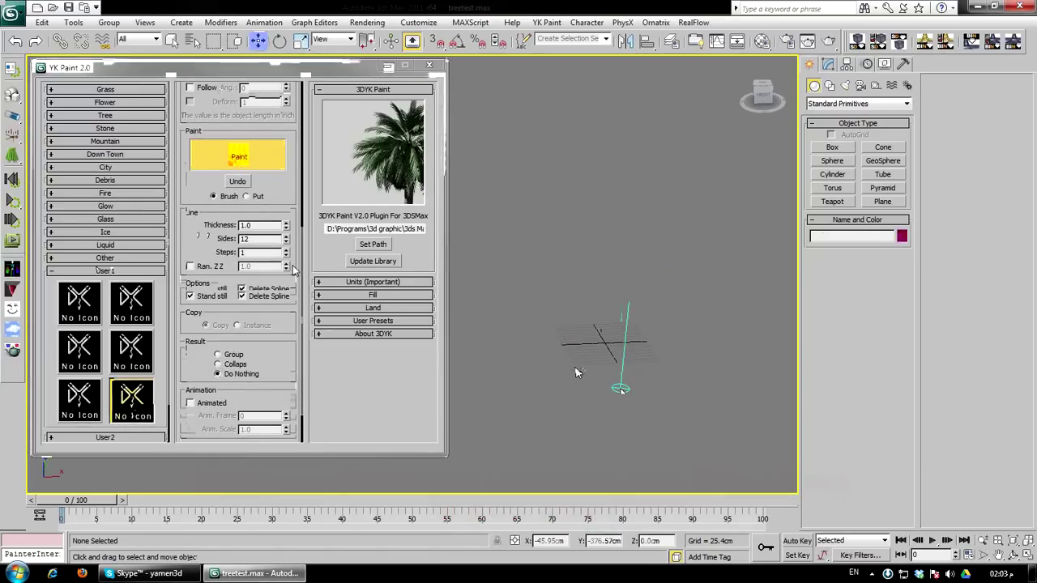
{"action": "mouse_move", "coordinate": [637, 362]}
{"action": "left_mouse_down"}
{"action": "mouse_move", "coordinate": [530, 386]}
{"action": "mouse_move", "coordinate": [601, 378]}
{"action": "mouse_move", "coordinate": [588, 372]}
{"action": "mouse_move", "coordinate": [594, 387]}
{"action": "mouse_move", "coordinate": [475, 397]}
{"action": "mouse_move", "coordinate": [497, 374]}
{"action": "mouse_move", "coordinate": [487, 371]}
{"action": "left_mouse_up"}
Set X Y Rotate to 0, paint more palms in front of and beside the first ones, and end painting
{"action": "left_click_drag", "start_coordinate": [188, 142], "coordinate": [188, 224]}
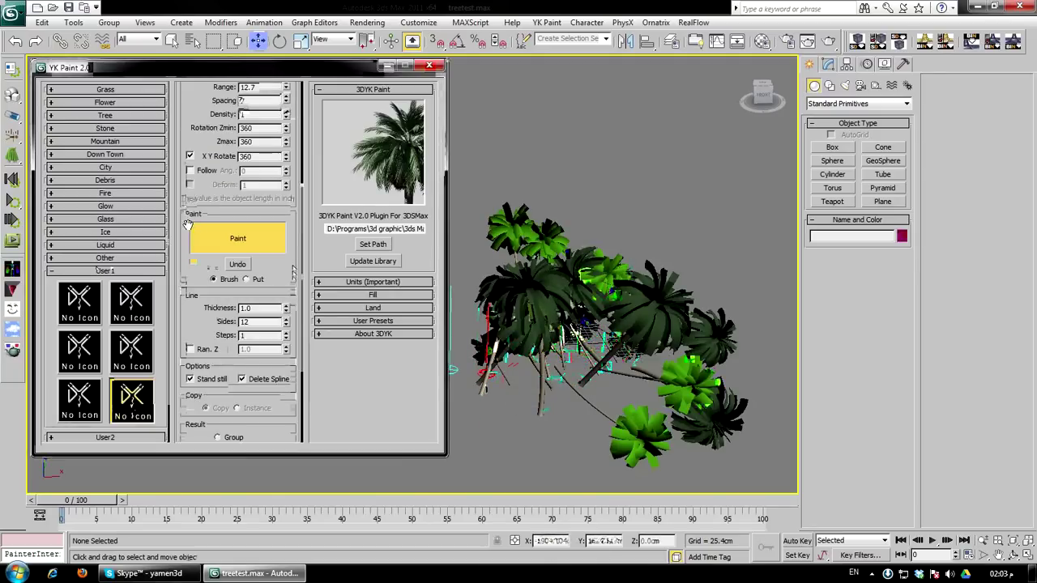
{"action": "scroll", "coordinate": [188, 224], "scroll_direction": "up", "scroll_amount": 3}
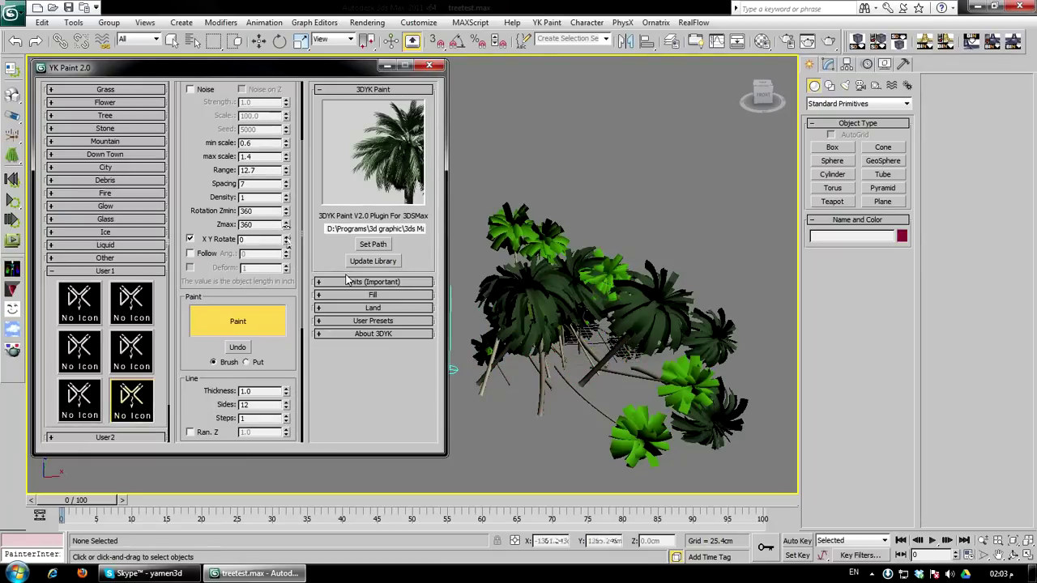
{"action": "mouse_move", "coordinate": [578, 423]}
{"action": "left_mouse_down"}
{"action": "mouse_move", "coordinate": [495, 456]}
{"action": "mouse_move", "coordinate": [709, 454]}
{"action": "mouse_move", "coordinate": [770, 349]}
{"action": "mouse_move", "coordinate": [729, 276]}
{"action": "mouse_move", "coordinate": [630, 422]}
{"action": "left_mouse_up"}
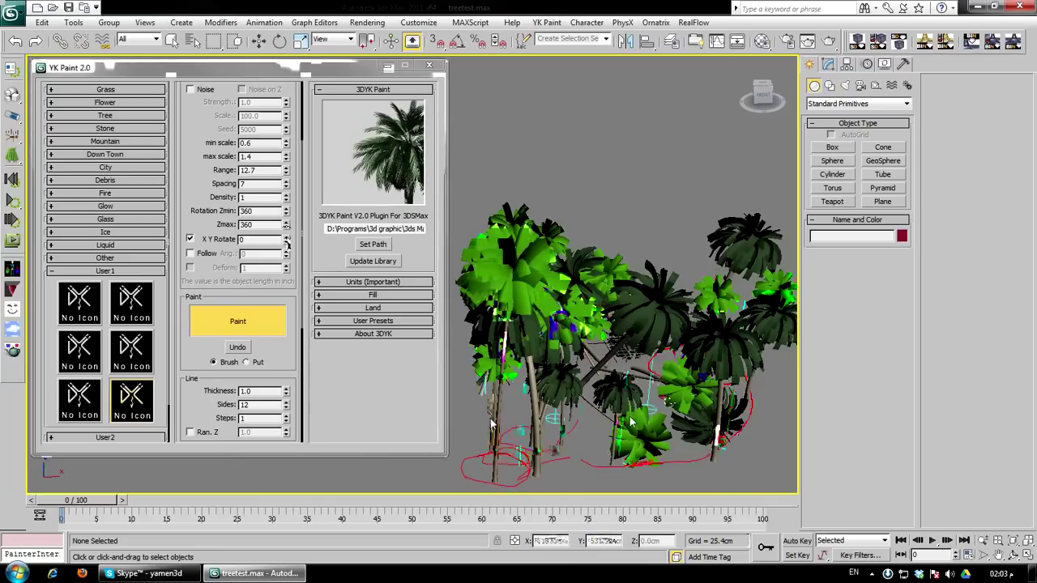
{"action": "left_click", "coordinate": [215, 320]}
Frame the painted palm crowns in the Perspective view and render them at an output size of 64 x 64
{"action": "middle_click_drag", "start_coordinate": [632, 359], "coordinate": [380, 167]}
{"action": "scroll", "coordinate": [515, 343], "scroll_direction": "up", "scroll_amount": 4}
{"action": "middle_click_drag", "start_coordinate": [517, 343], "coordinate": [583, 398], "text": "alt"}
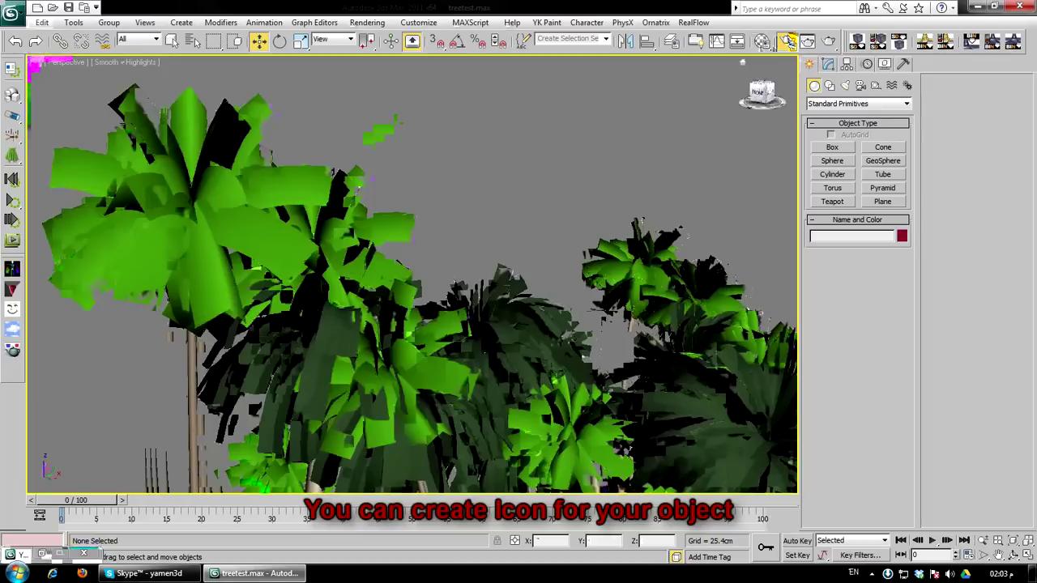
{"action": "left_click", "coordinate": [788, 41]}
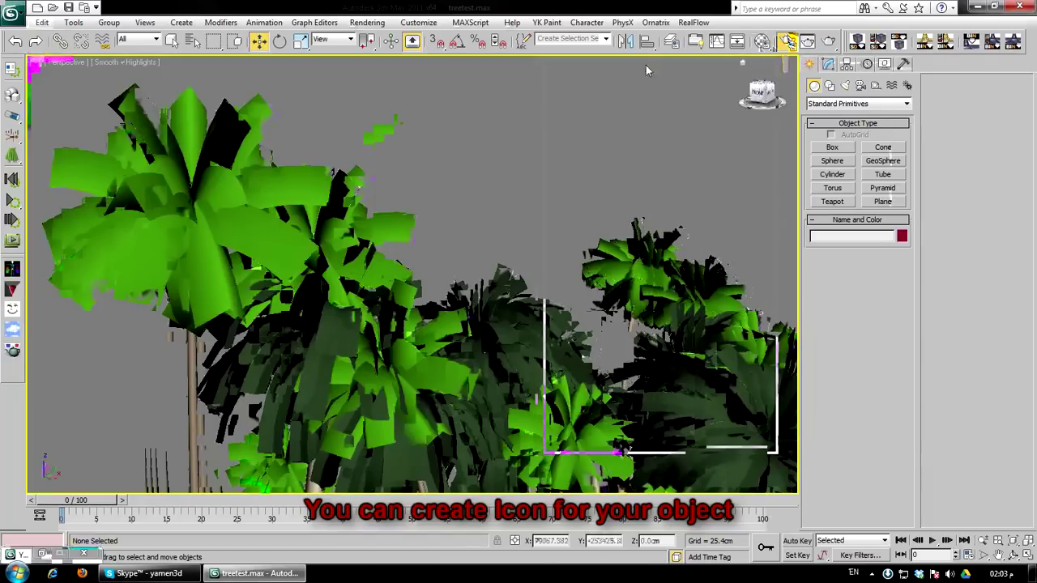
{"action": "double_click", "coordinate": [629, 281]}
{"action": "type", "text": "64"}
{"action": "key", "text": "Tab"}
{"action": "type", "text": "6"}
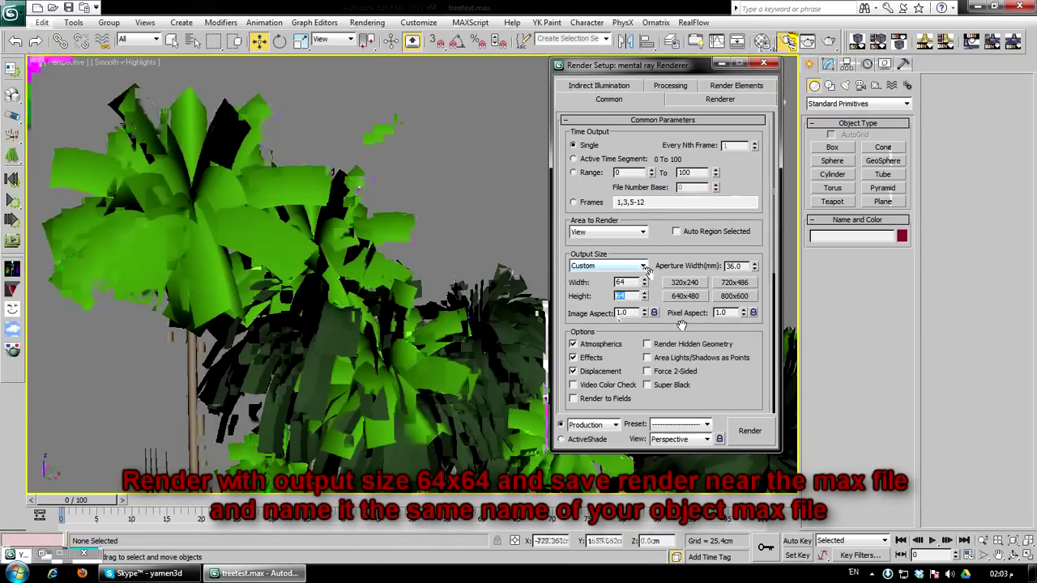
{"action": "left_click", "coordinate": [748, 432]}
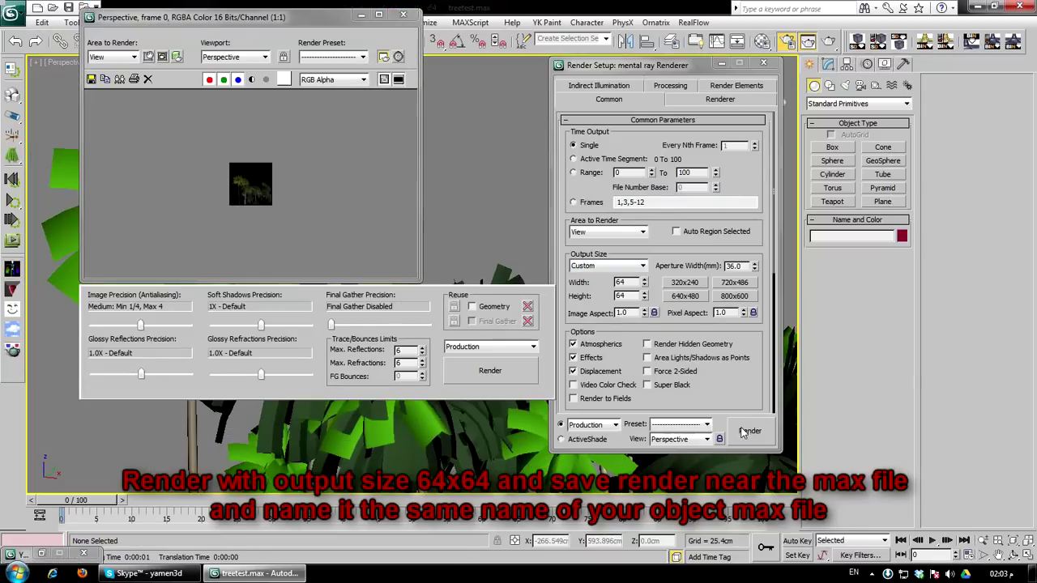
Save the rendered image as a JPEG file named treetest in the 3dyk Library's lib\User1 folder, accepting the JPEG quality of 100
{"action": "left_click", "coordinate": [90, 78]}
{"action": "left_click", "coordinate": [299, 51]}
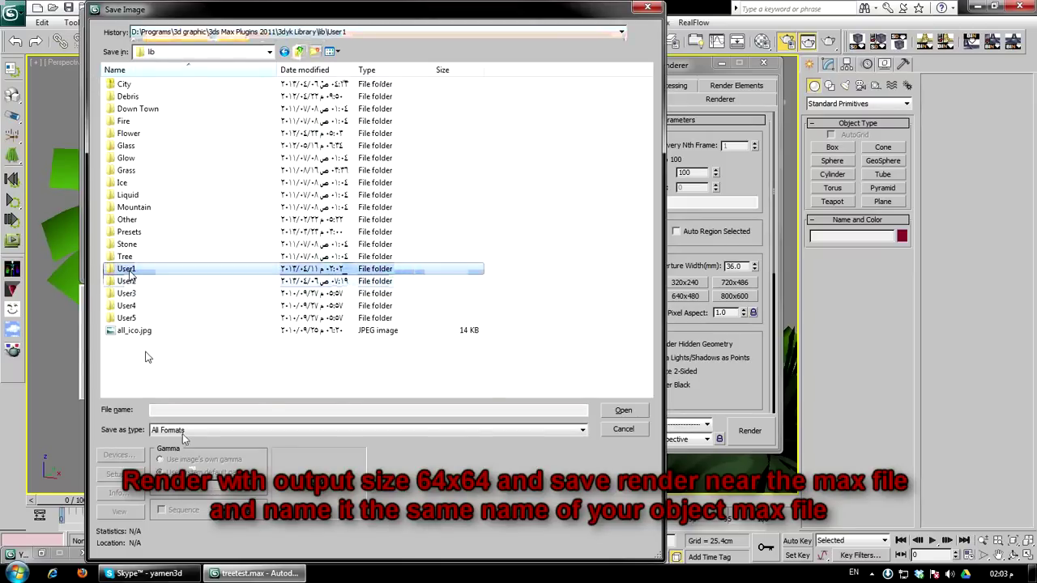
{"action": "double_click", "coordinate": [126, 270]}
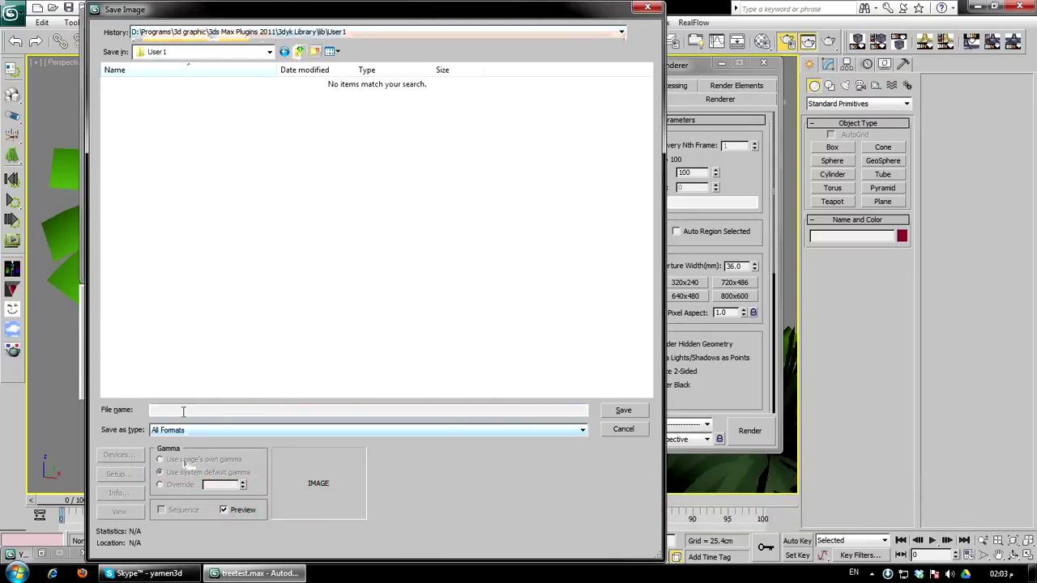
{"action": "type", "text": "tr"}
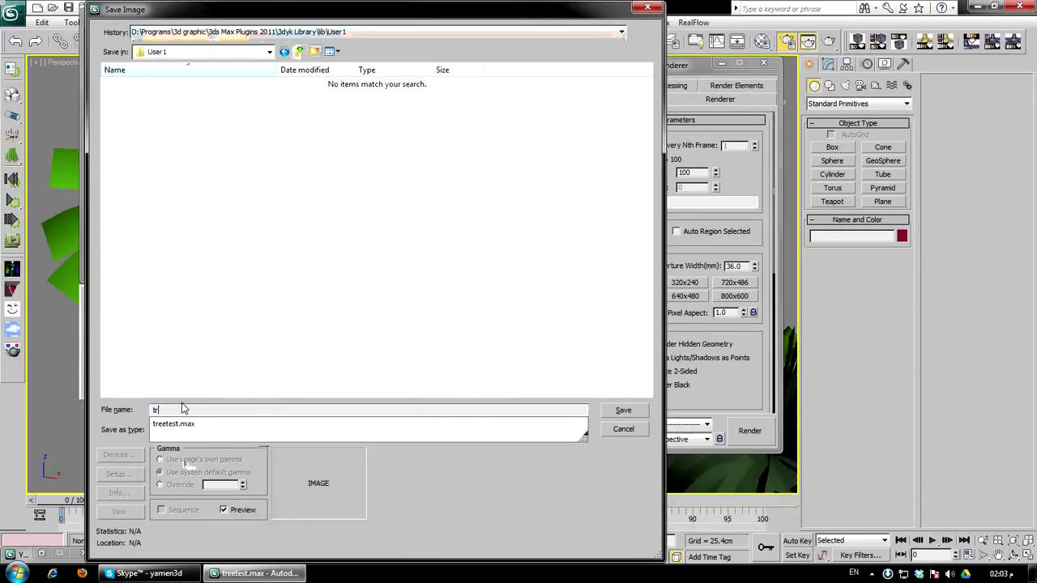
{"action": "left_click", "coordinate": [183, 424]}
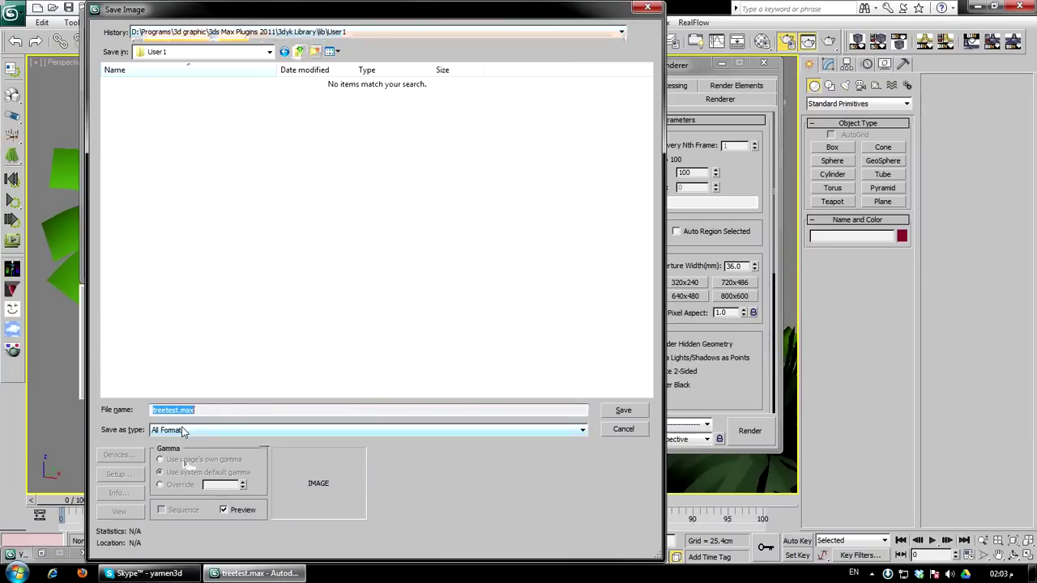
{"action": "left_click", "coordinate": [183, 430]}
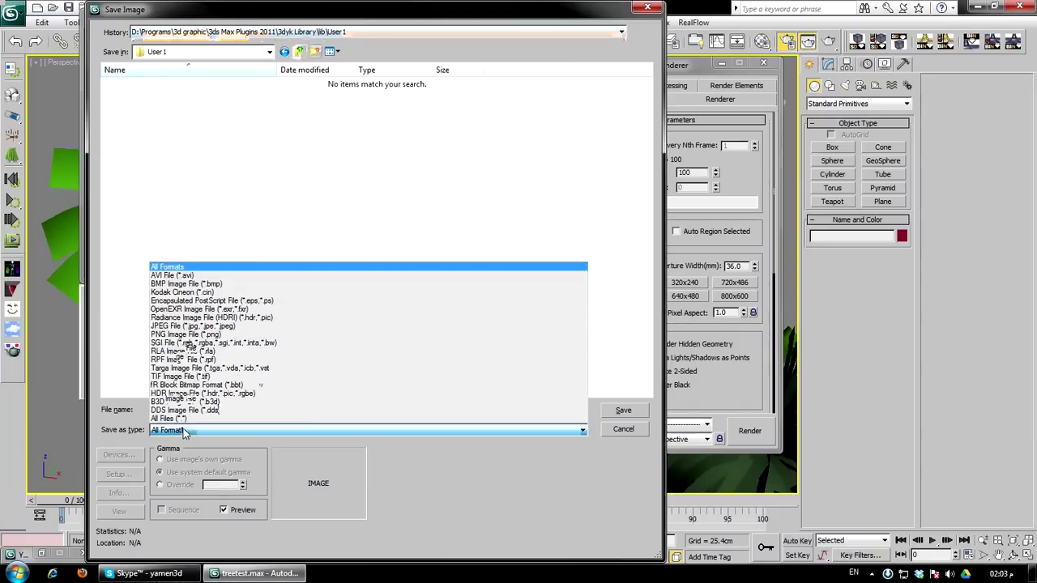
{"action": "left_click", "coordinate": [247, 326]}
{"action": "left_click_drag", "start_coordinate": [195, 410], "coordinate": [176, 410]}
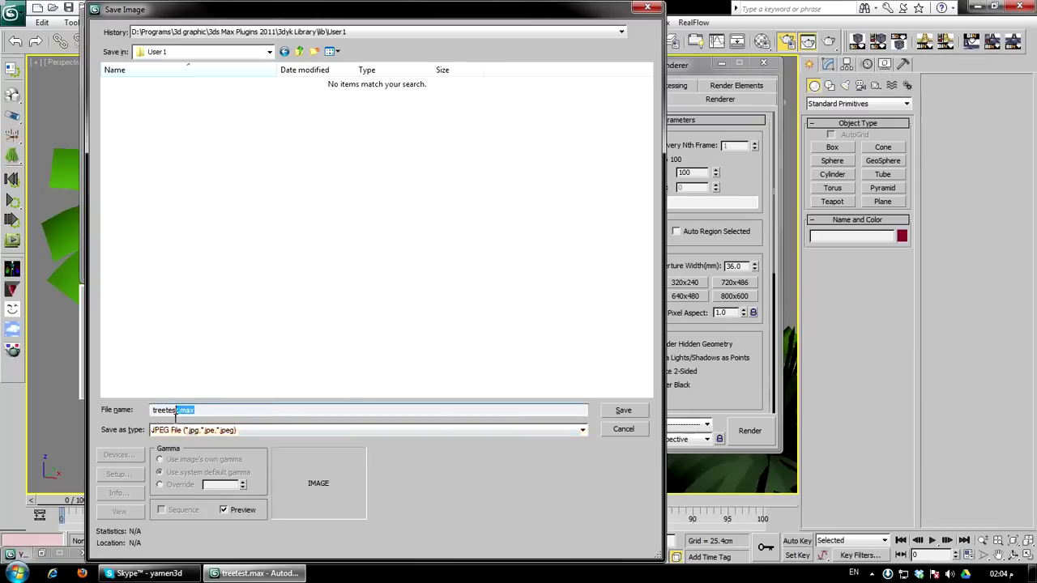
{"action": "key", "text": "BackSpace"}
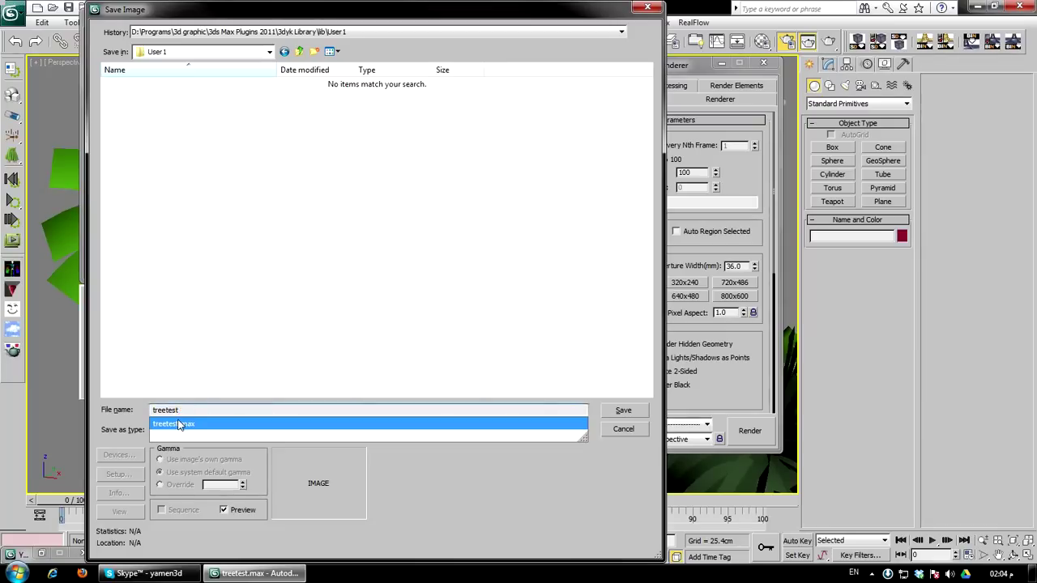
{"action": "left_click", "coordinate": [135, 413]}
{"action": "left_click", "coordinate": [608, 413]}
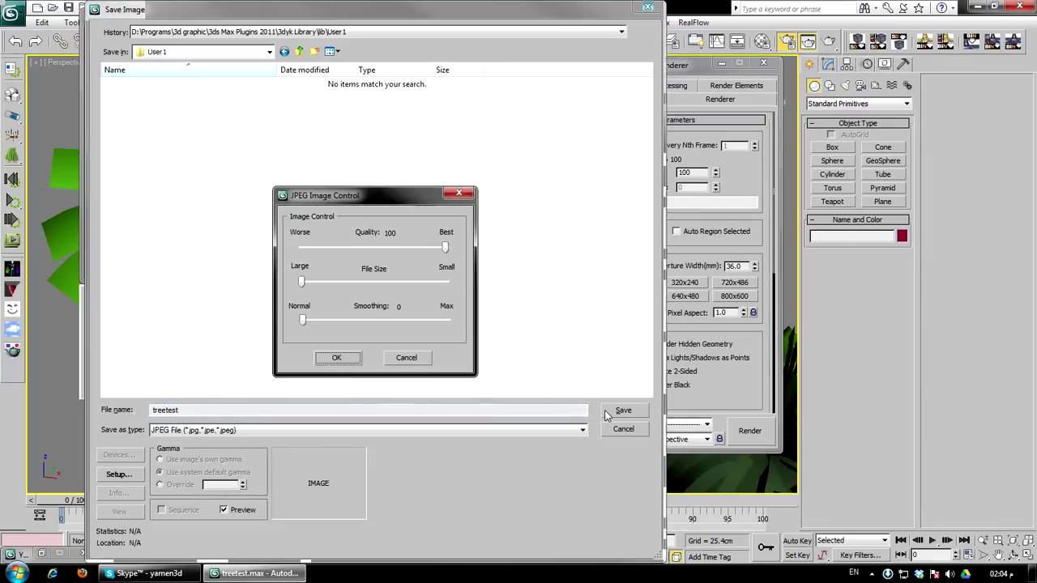
{"action": "left_click", "coordinate": [338, 359]}
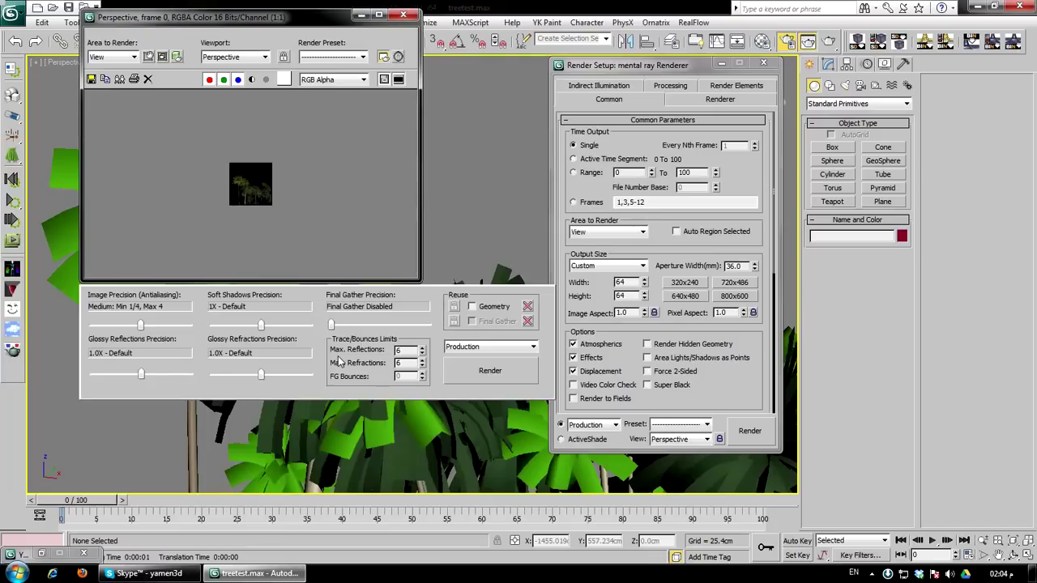
Close the rendered frame and the render setup, and start a new empty scene
{"action": "left_click", "coordinate": [406, 16]}
{"action": "left_click", "coordinate": [764, 63]}
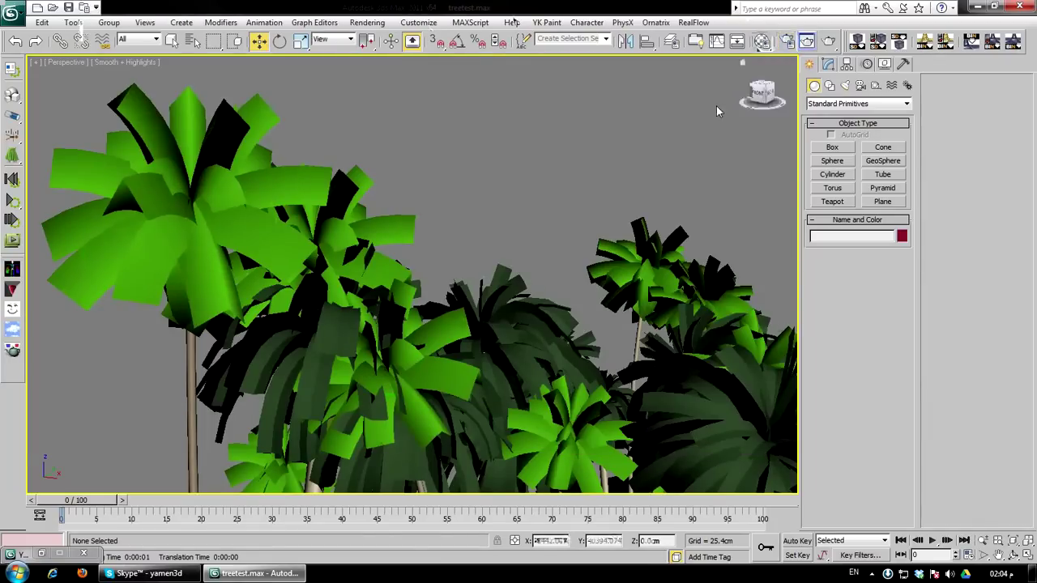
{"action": "left_click", "coordinate": [15, 13]}
{"action": "left_click", "coordinate": [42, 68]}
{"action": "left_click", "coordinate": [533, 333]}
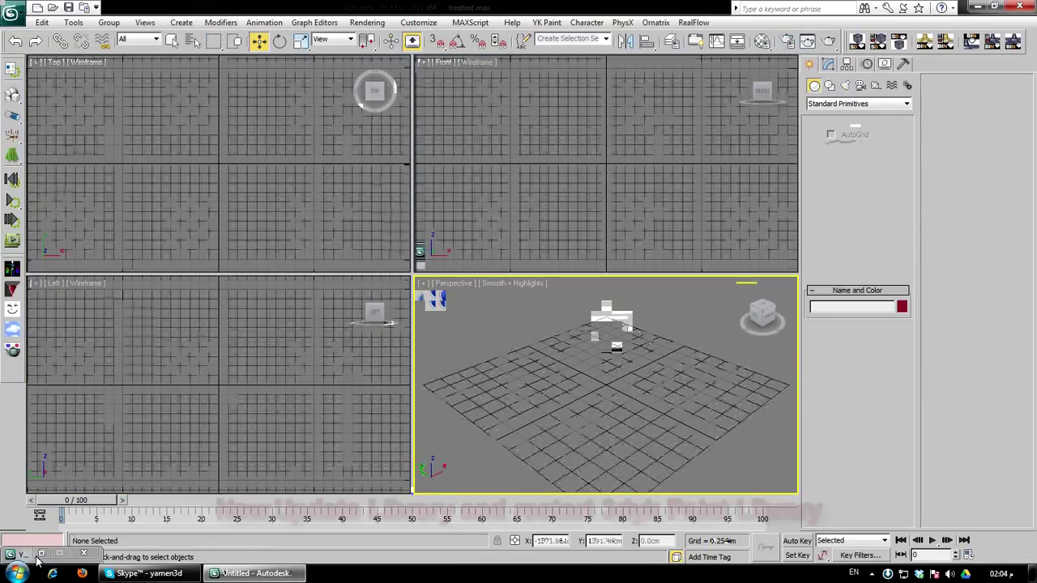
Update the paint library, restart YK Paint, place its window beside the Perspective view and expand the User1 category to check the palm icon
{"action": "left_click", "coordinate": [39, 555]}
{"action": "left_click", "coordinate": [375, 262]}
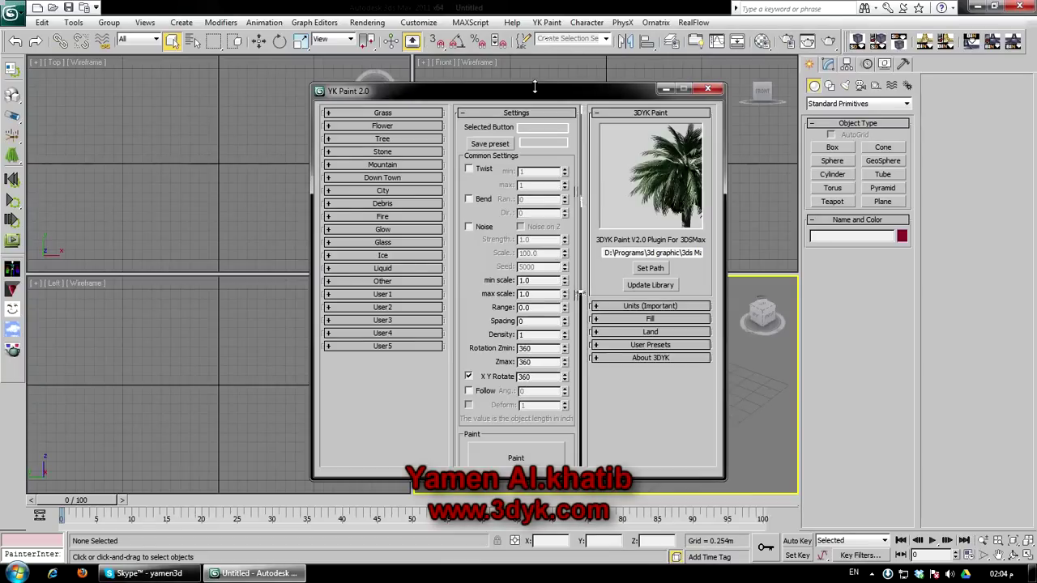
{"action": "mouse_move", "coordinate": [535, 87]}
{"action": "left_mouse_down"}
{"action": "mouse_move", "coordinate": [288, 74]}
{"action": "mouse_move", "coordinate": [231, 61]}
{"action": "left_mouse_up"}
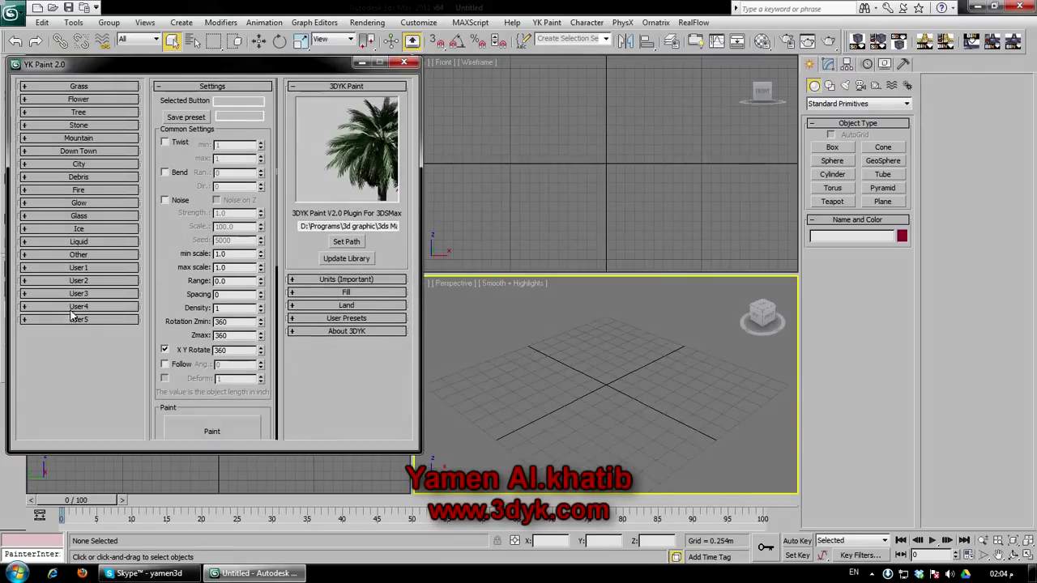
{"action": "left_click", "coordinate": [75, 269]}
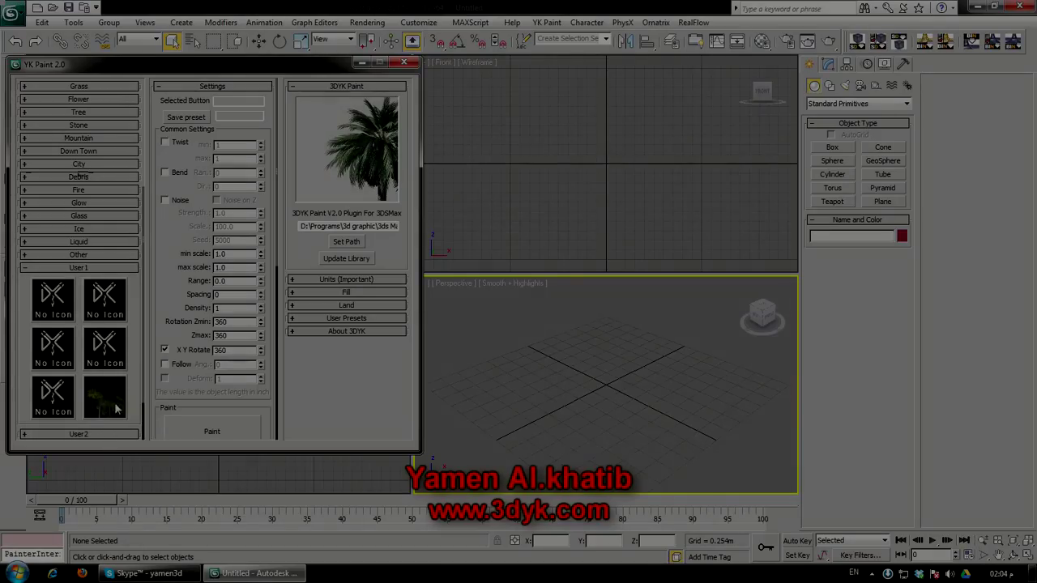